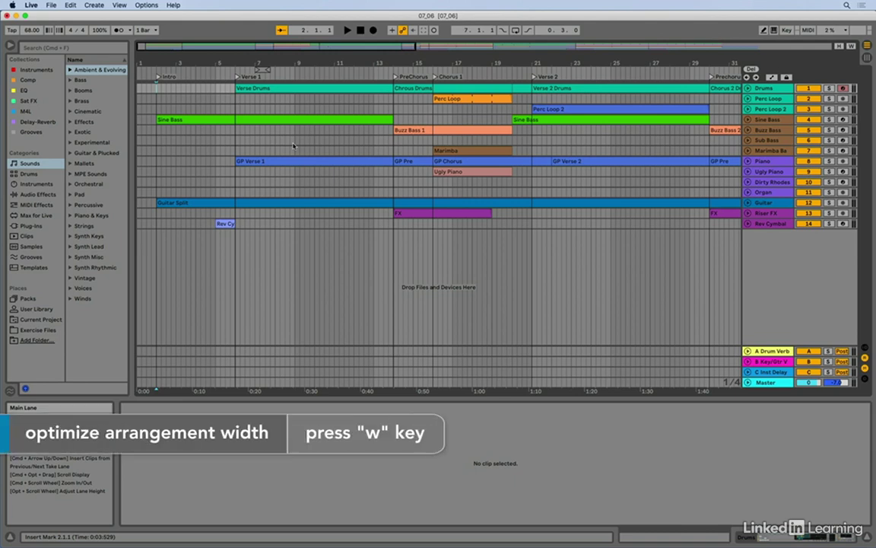
# - Fit the whole song to the arrangement width and set the grid to a fixed 1 Bar
pyautogui.press('w')
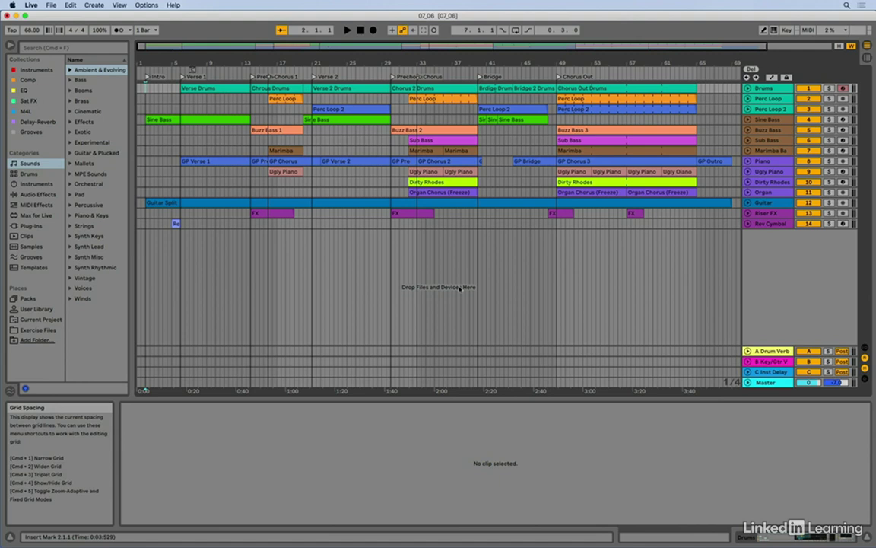
pyautogui.rightClick(367, 257)
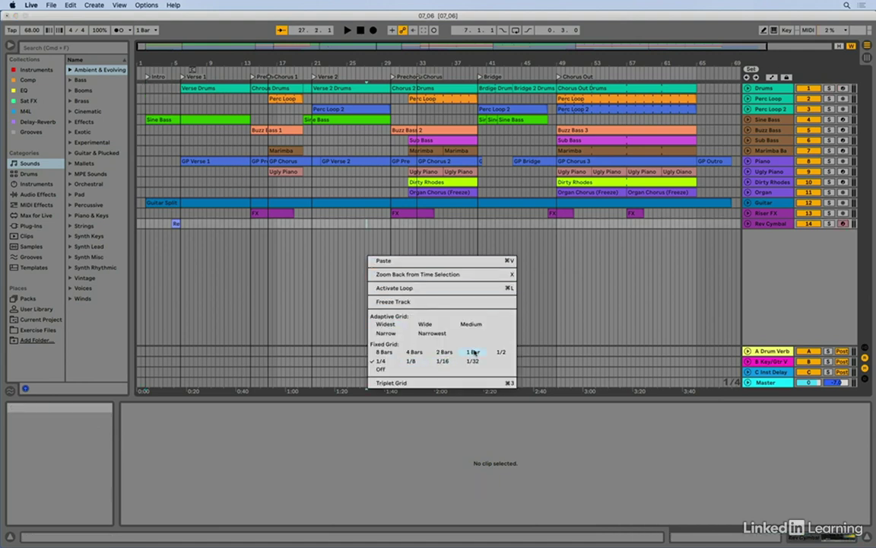
pyautogui.click(471, 352)
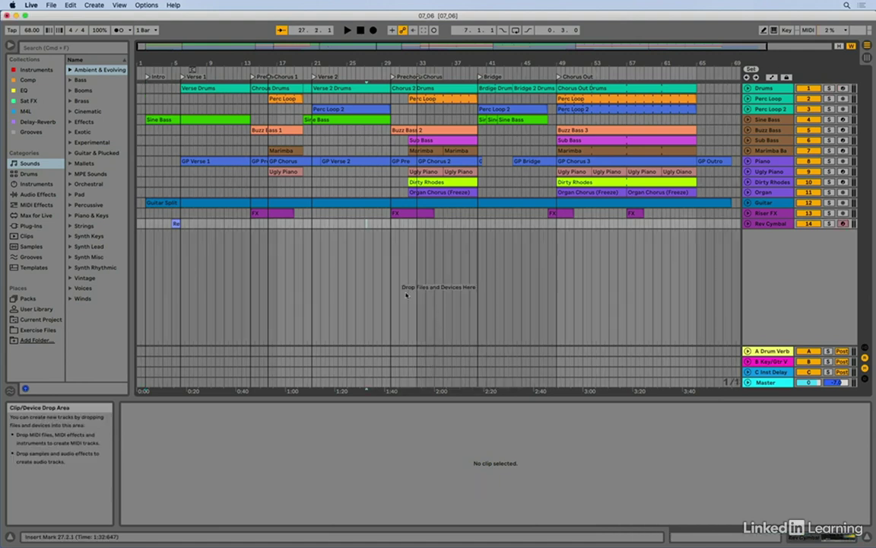
# - Paste a trial copy of the Sine Bass clip into Session View slot 3, then remove it
pyautogui.click(155, 120)
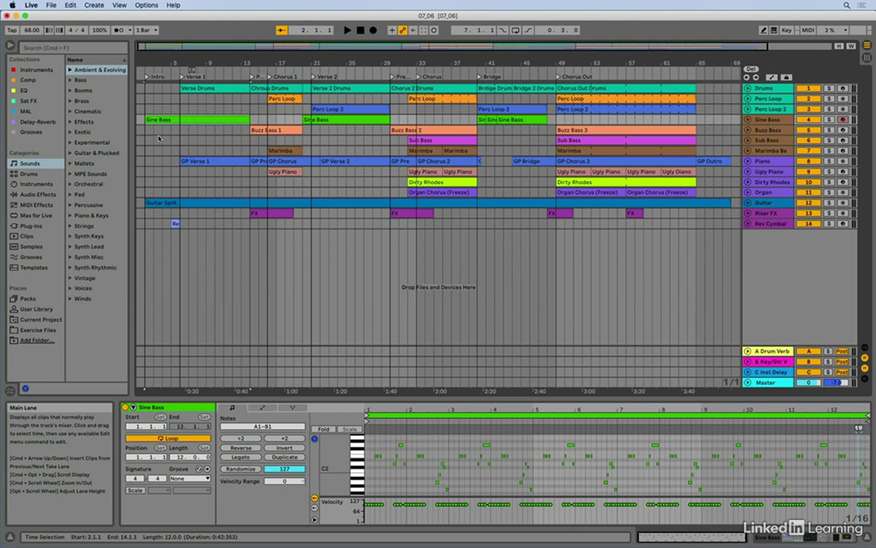
pyautogui.press('Tab')
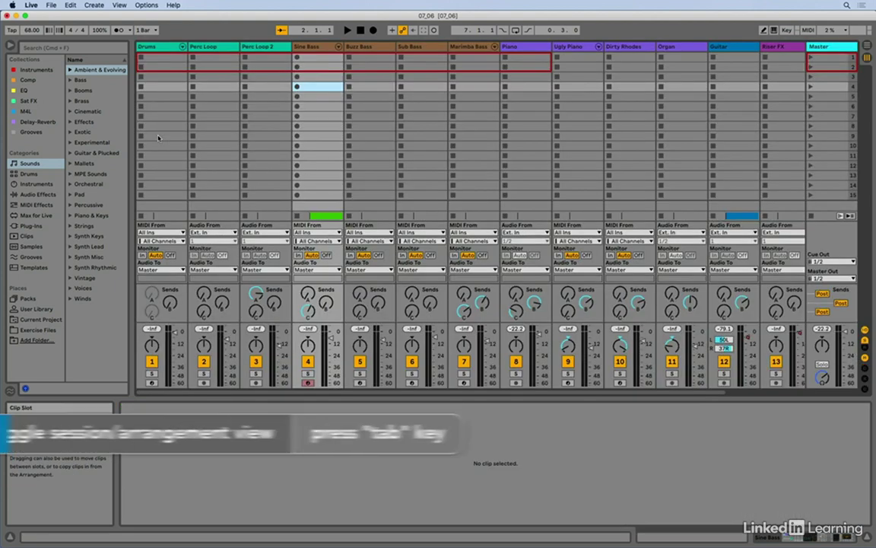
pyautogui.click(316, 77)
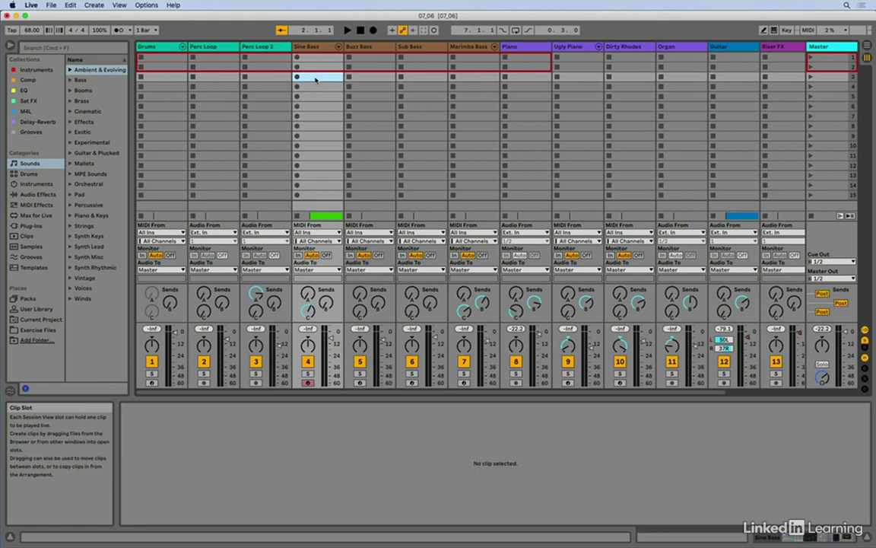
pyautogui.press('super+v')
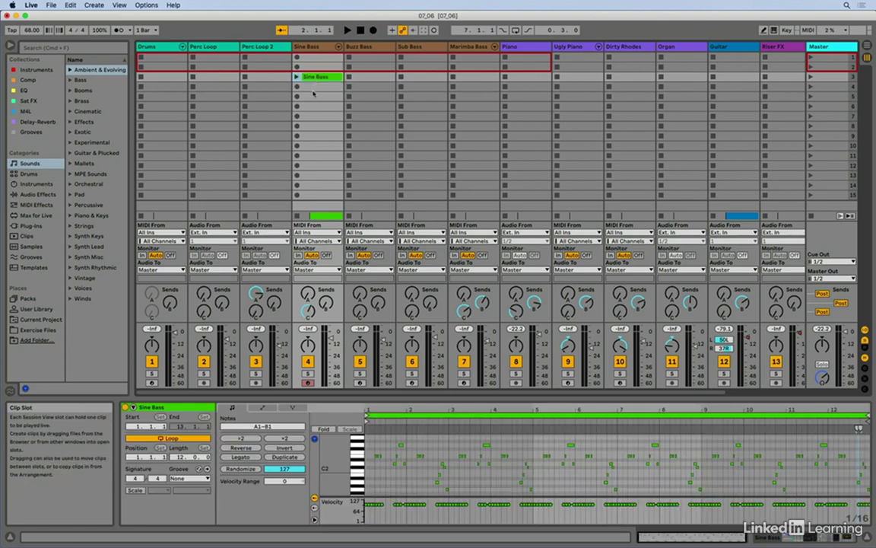
pyautogui.press('Delete')
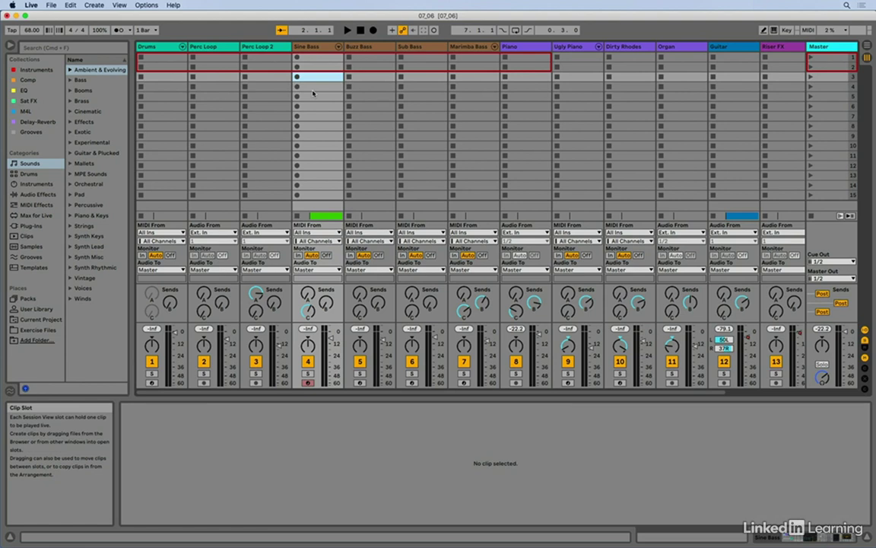
# - Unfold the Sine Bass track in the arrangement and copy bars 2–6 of its clip
pyautogui.press('Tab')
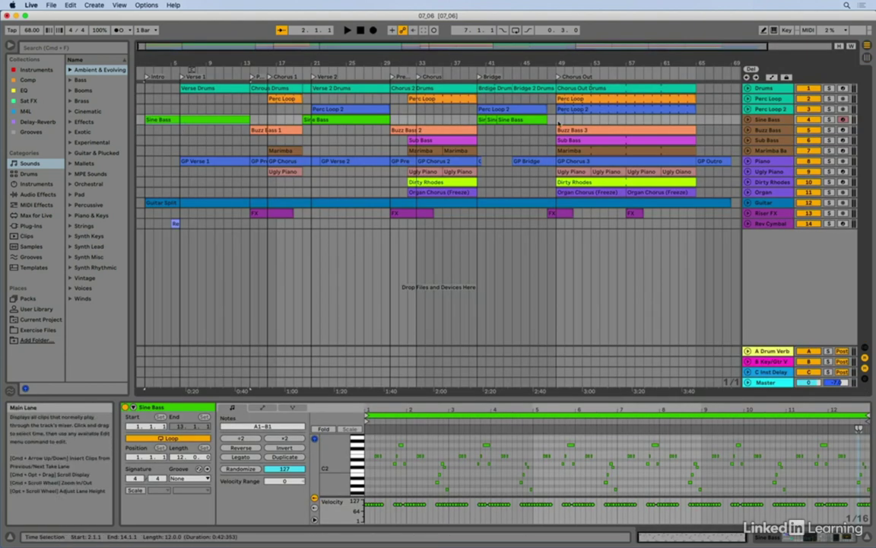
pyautogui.click(748, 120)
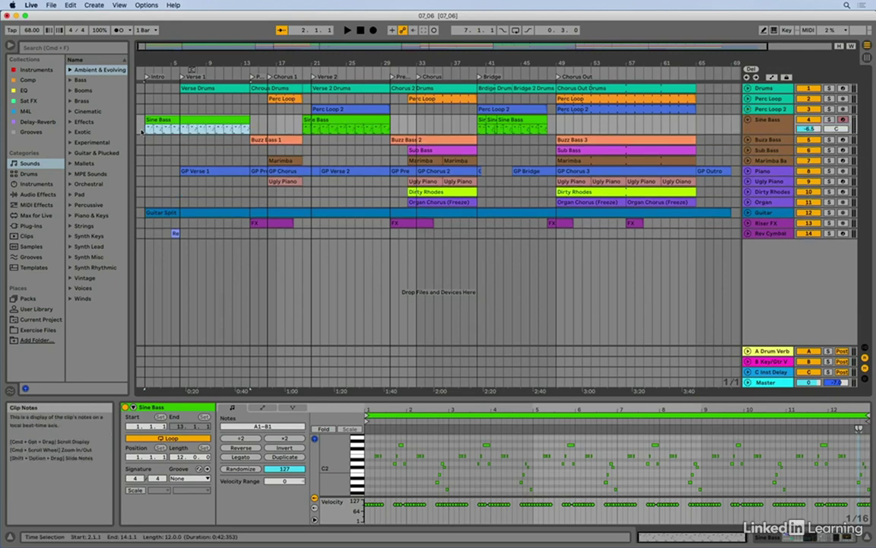
pyautogui.click(142, 131)
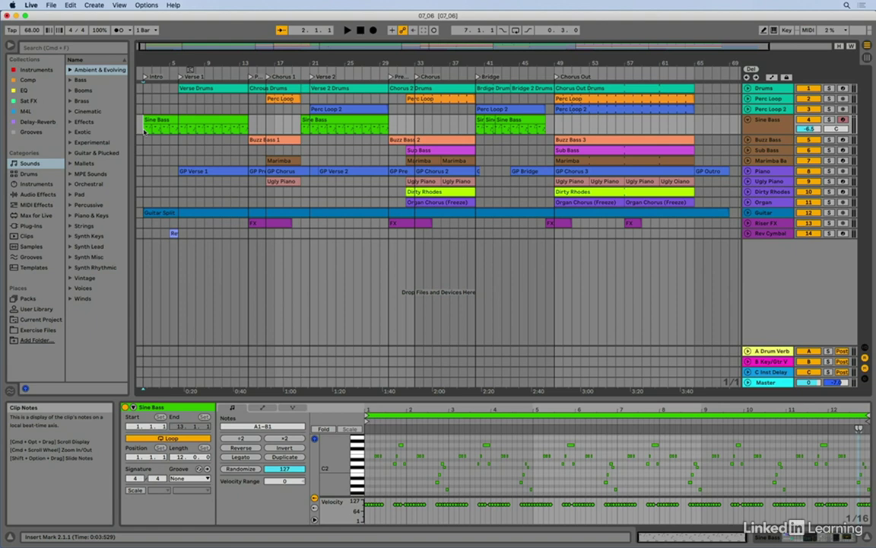
pyautogui.moveTo(143, 131); pyautogui.dragTo(175, 132)
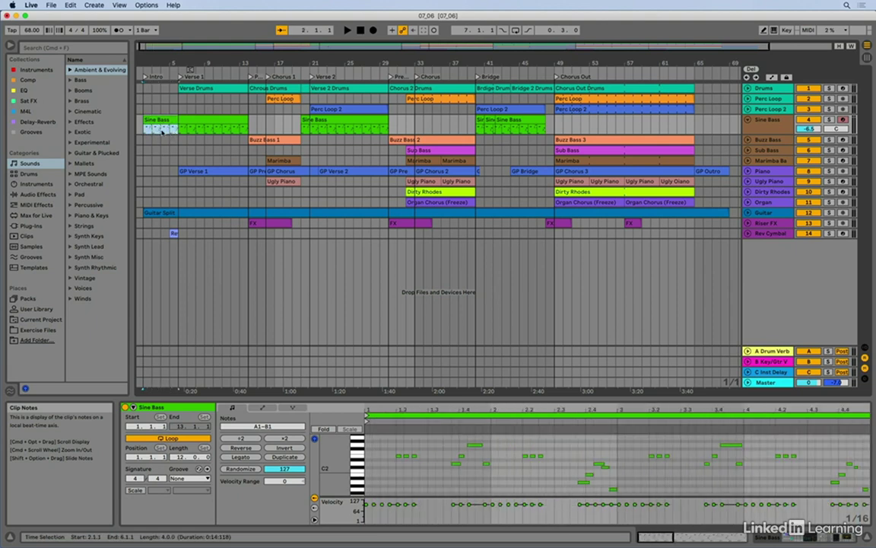
pyautogui.press('super+c')
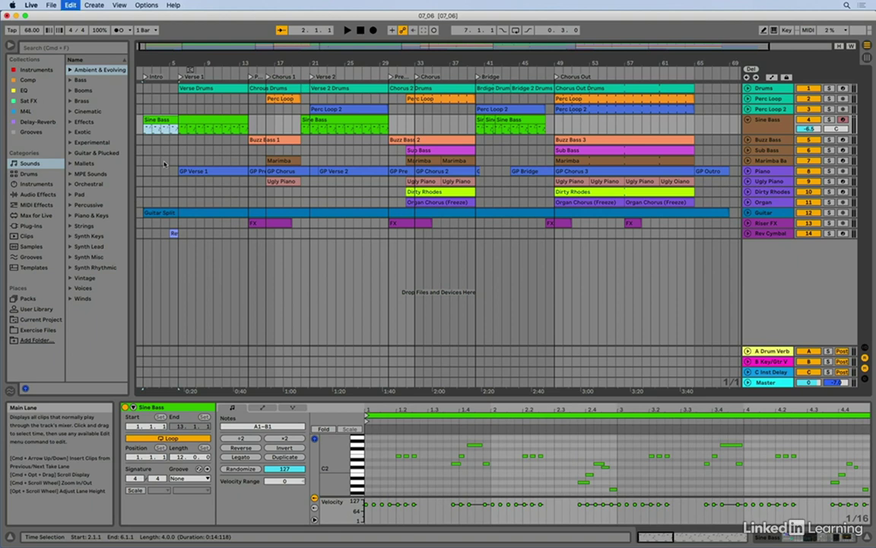
# - Paste the four-bar Sine Bass section into Session slot 2, then remove it again
pyautogui.press('Tab')
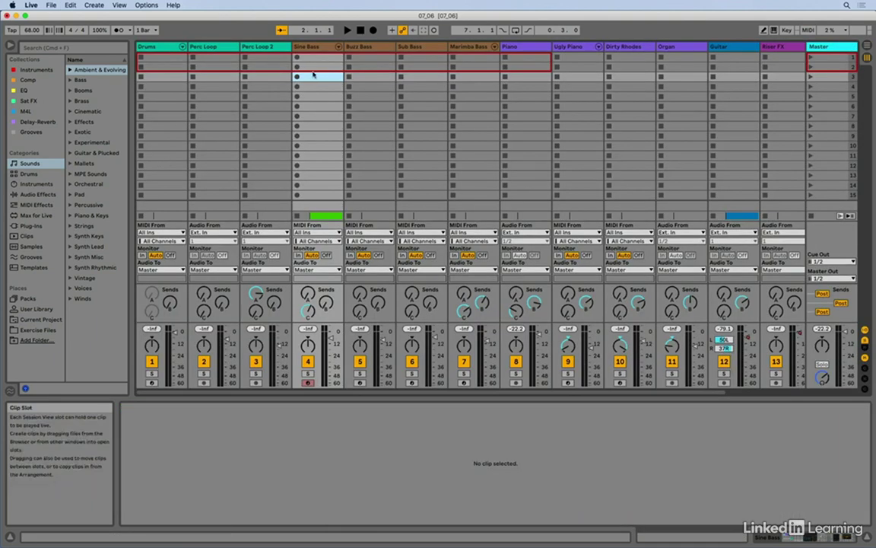
pyautogui.click(296, 67)
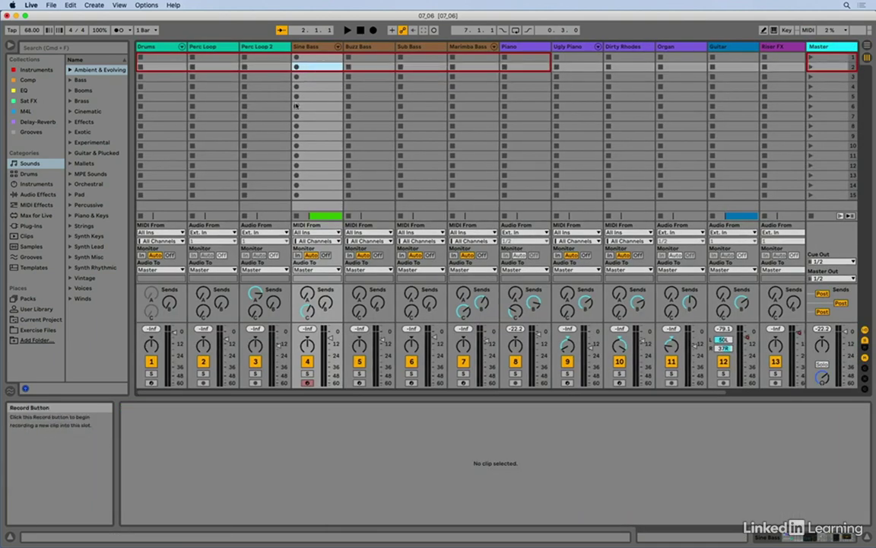
pyautogui.press('super+v')
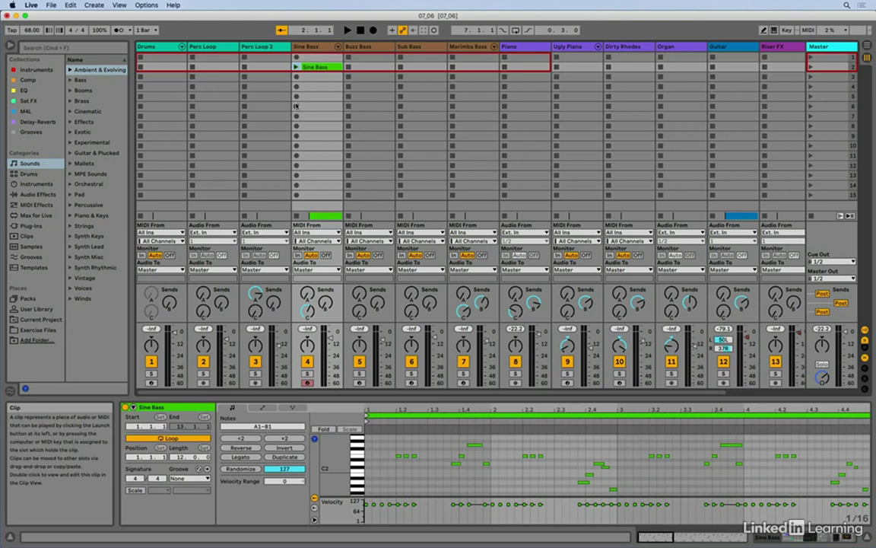
pyautogui.press('Delete')
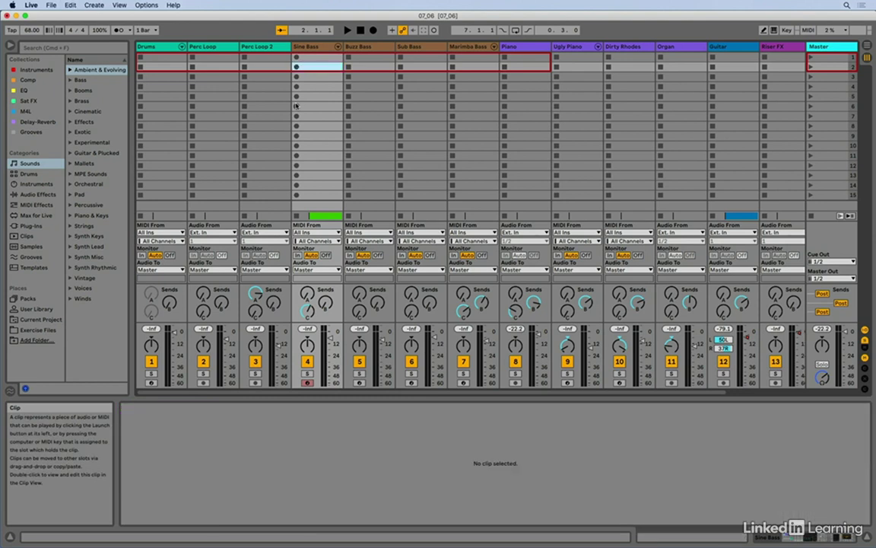
# - Select and copy the six Piano clips from GP Verse 1 through GP Chorus 2
pyautogui.press('Tab')
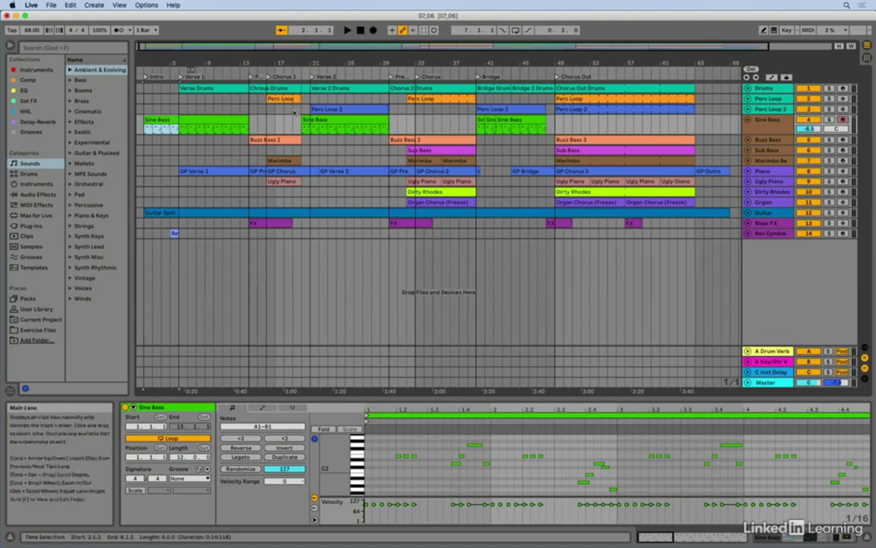
pyautogui.click(206, 172)
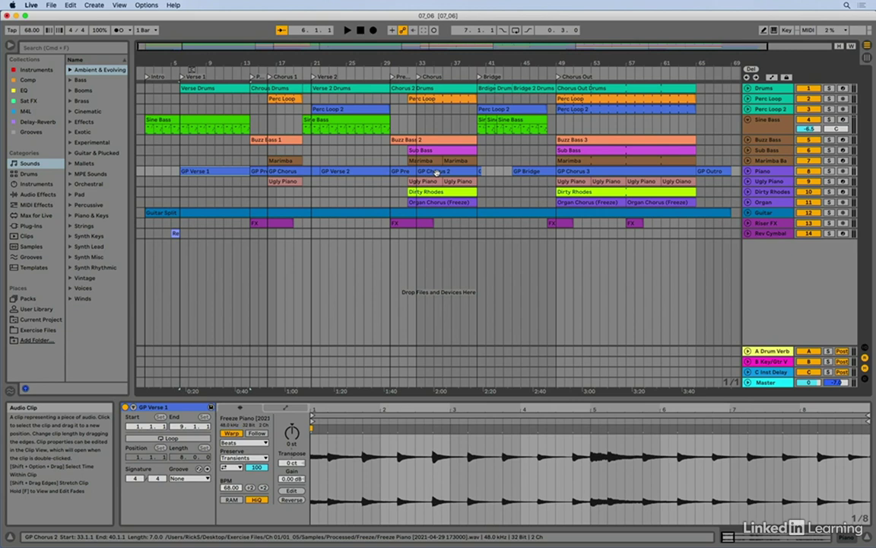
pyautogui.keyDown('shift'); pyautogui.click(438, 174); pyautogui.keyUp('shift')
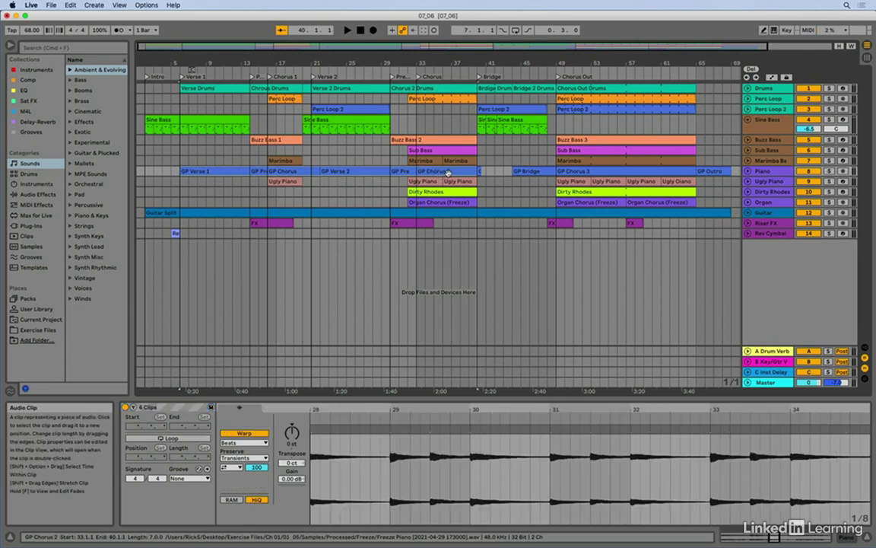
pyautogui.press('super+z')
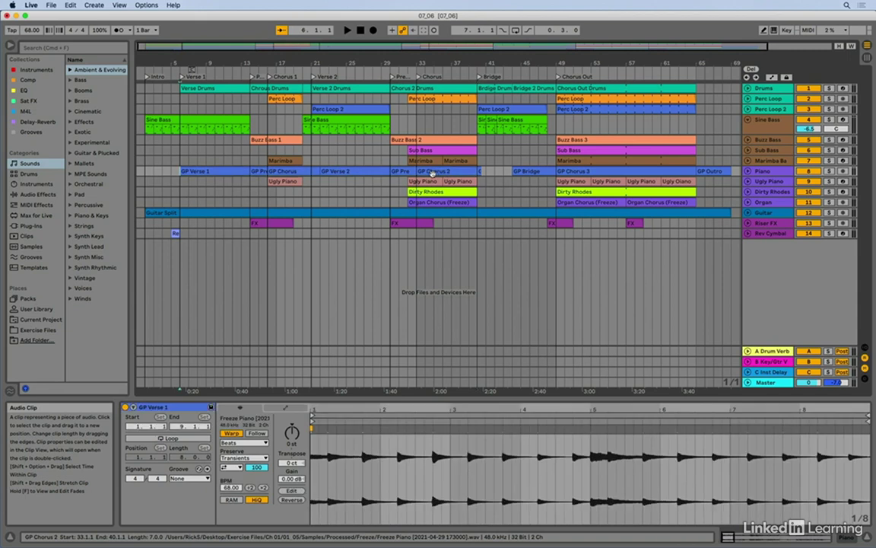
# - Paste the six Piano clips into Session View from Piano slot 2, then delete them
pyautogui.press('Tab')
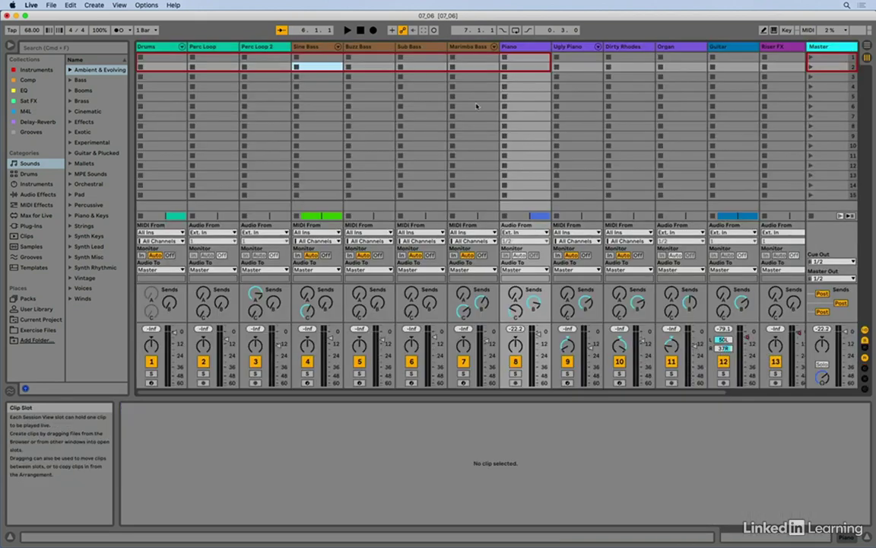
pyautogui.click(524, 67)
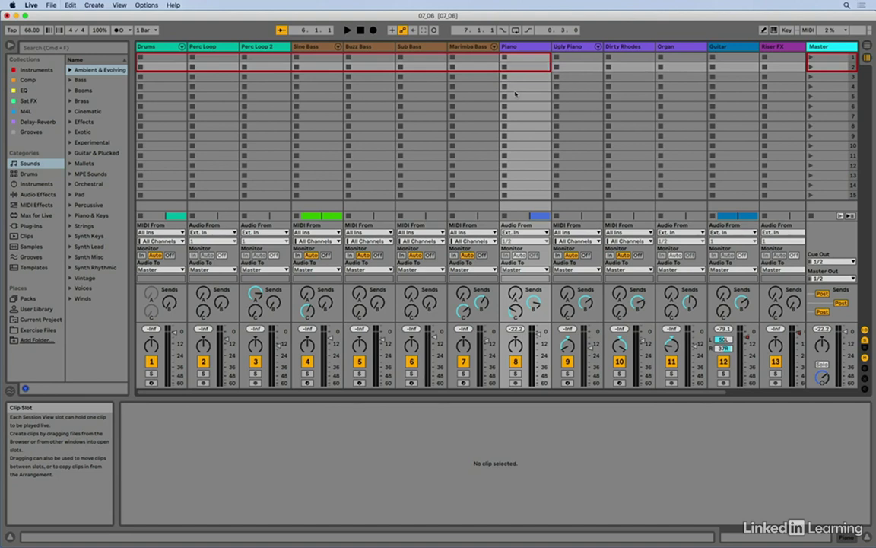
pyautogui.press('Tab')
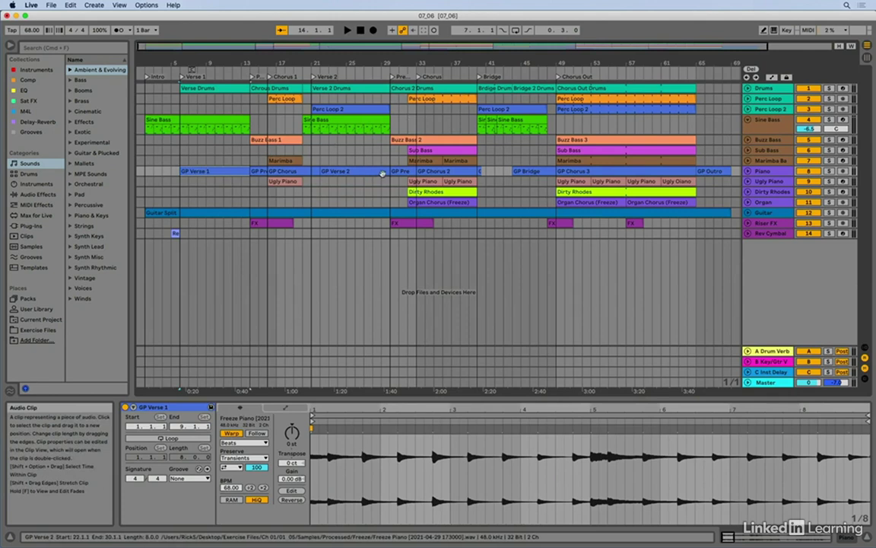
pyautogui.press('Tab')
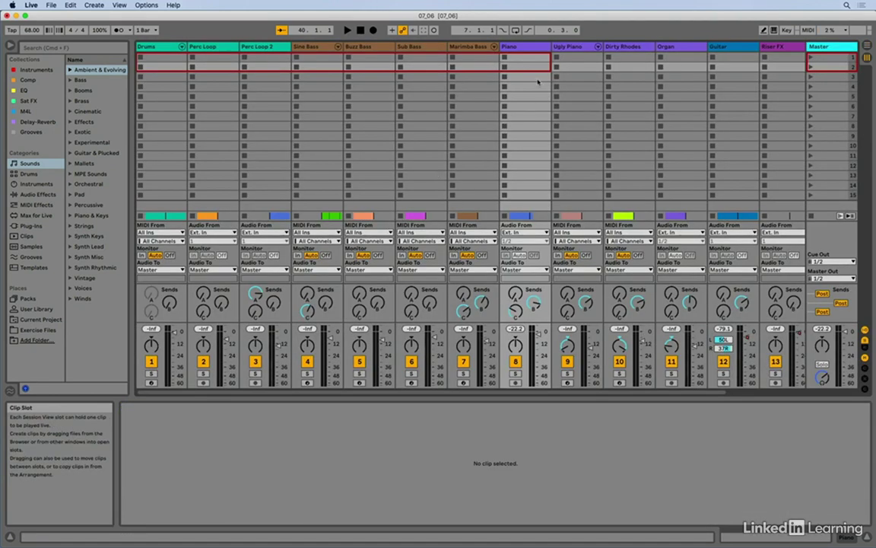
pyautogui.click(524, 69)
pyautogui.press('super+v')
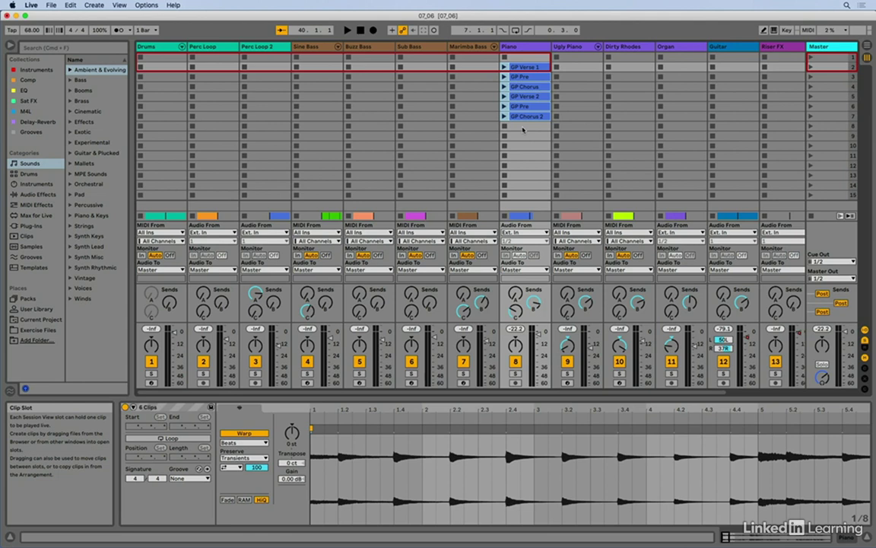
pyautogui.press('Delete')
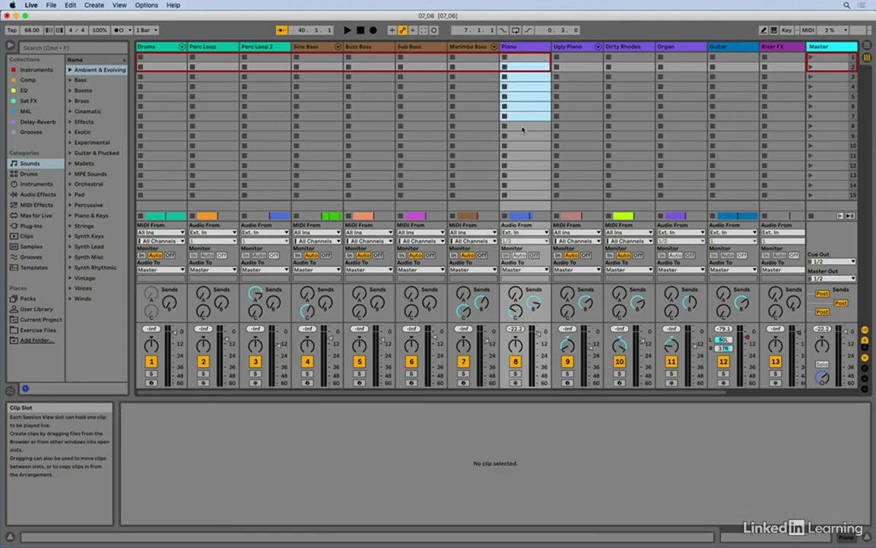
pyautogui.press('Tab')
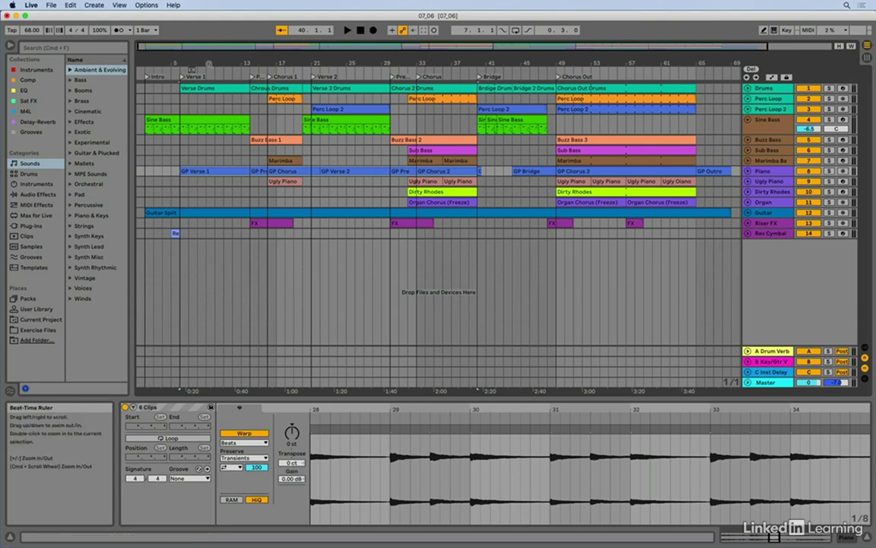
# - Move the loop to cover the Intro's bars 1–5 and select that range
pyautogui.moveTo(191, 69)
pyautogui.mouseDown()
pyautogui.moveTo(140, 70)
pyautogui.moveTo(187, 70)
pyautogui.moveTo(178, 70)
pyautogui.mouseUp()
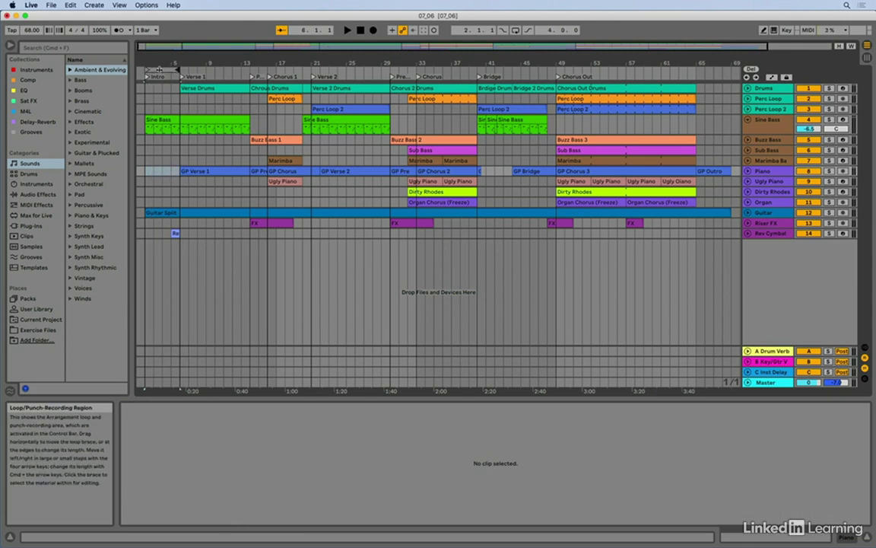
pyautogui.click(159, 69)
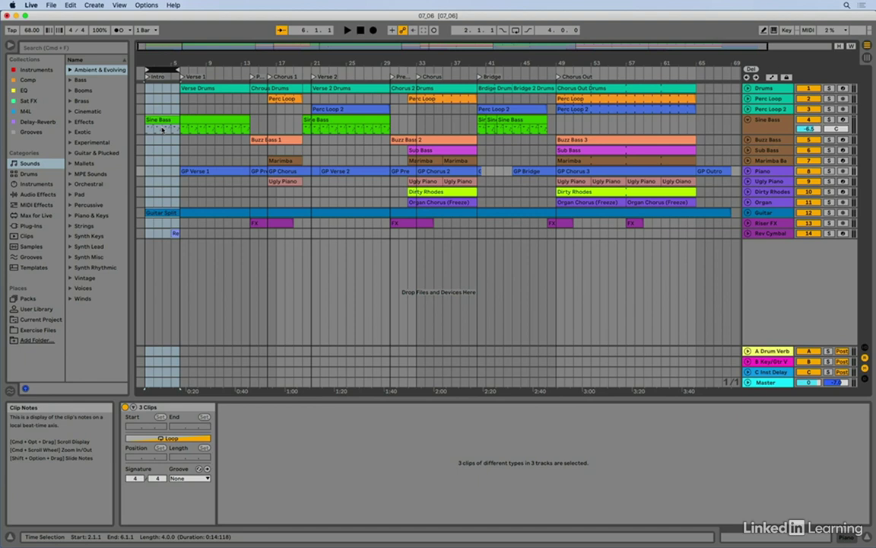
pyautogui.rightClick(163, 69)
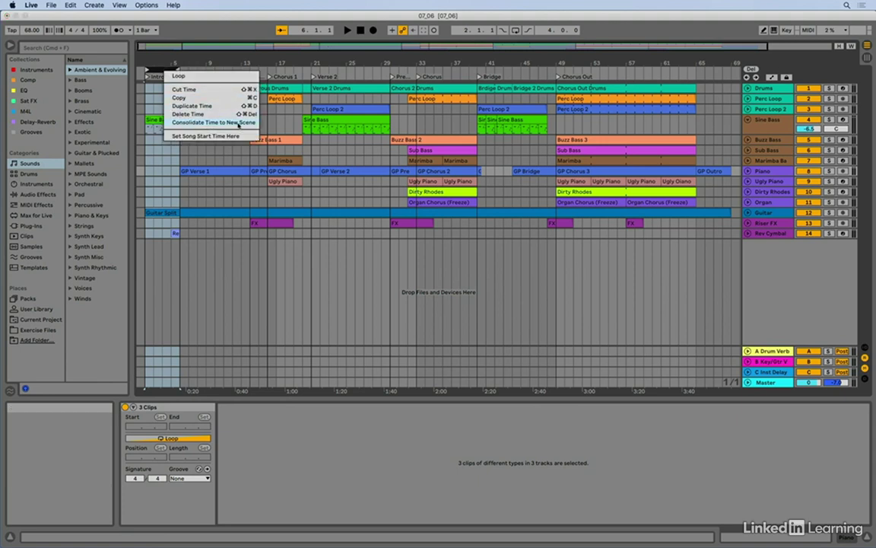
pyautogui.click(233, 33)
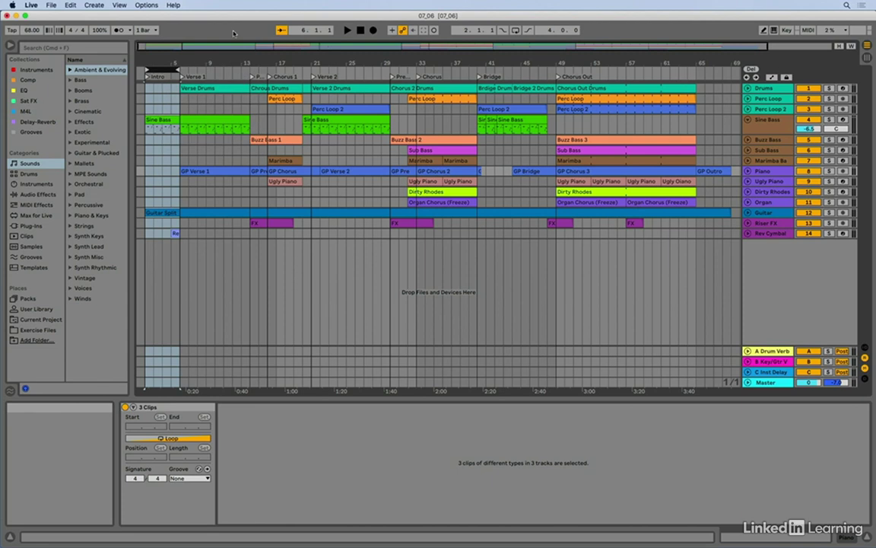
pyautogui.press('Tab')
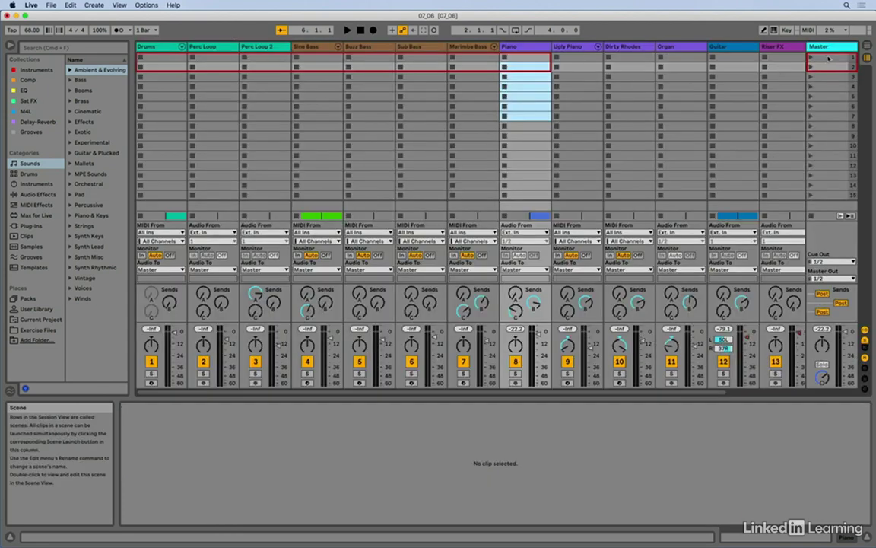
# - Consolidate the looped Intro bars into a new scene holding Sine Bass and Guitar Split clips
pyautogui.click(829, 58)
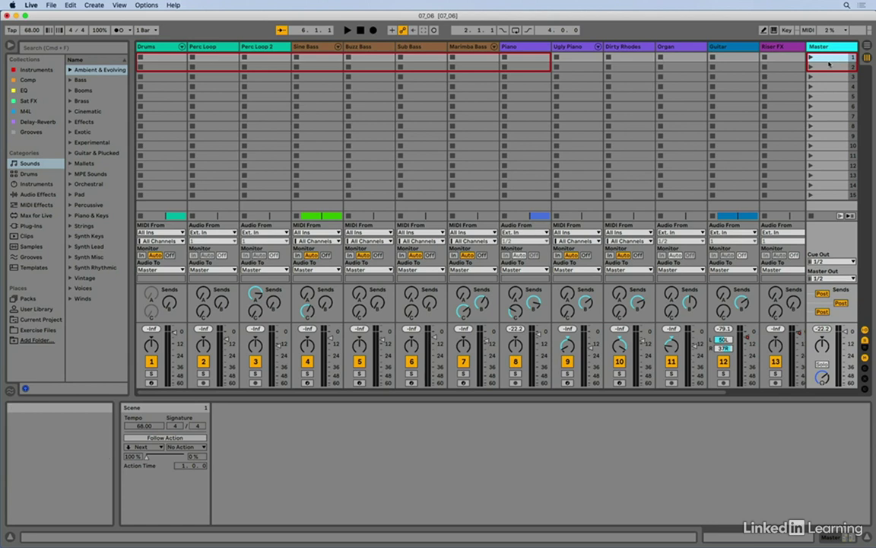
pyautogui.press('Tab')
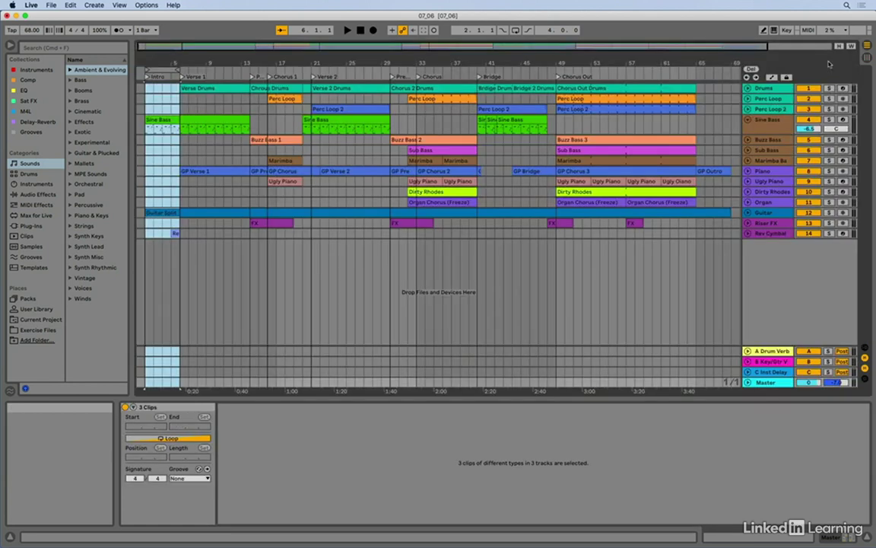
pyautogui.rightClick(160, 69)
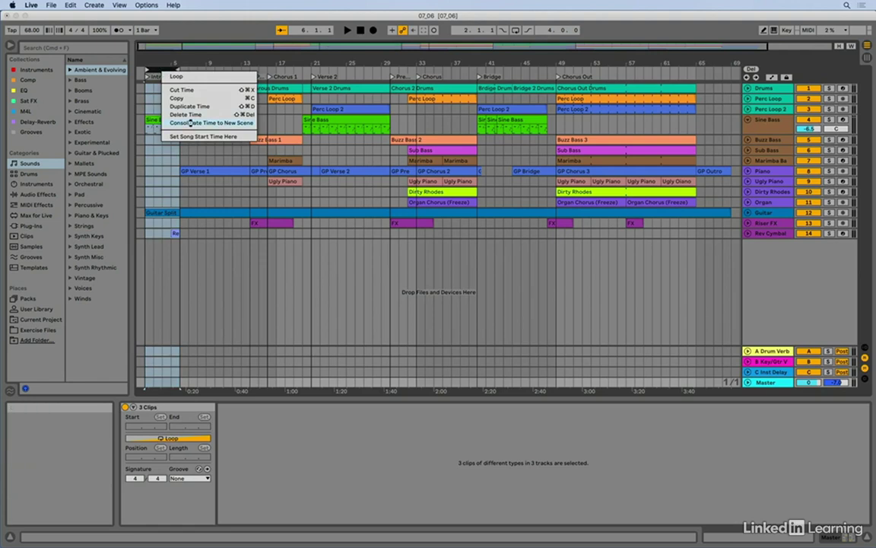
pyautogui.click(190, 123)
pyautogui.press('Tab')
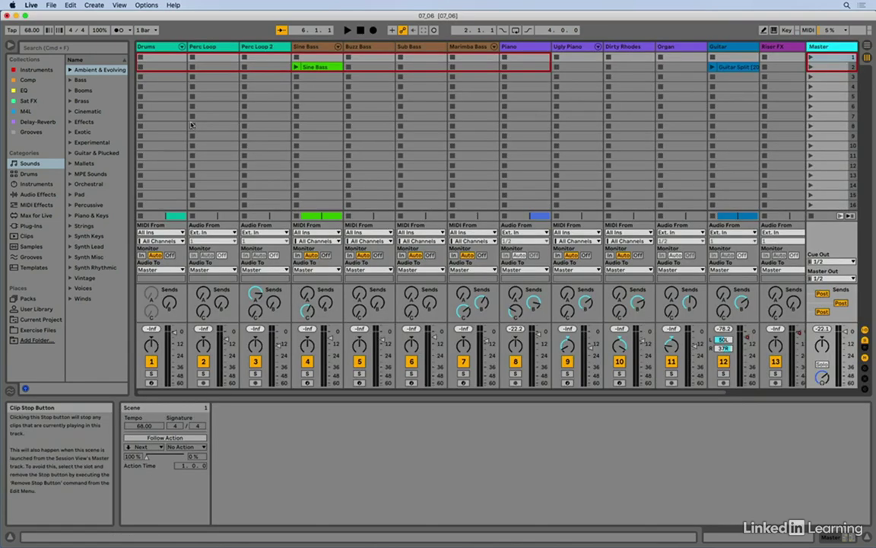
pyautogui.click(738, 67)
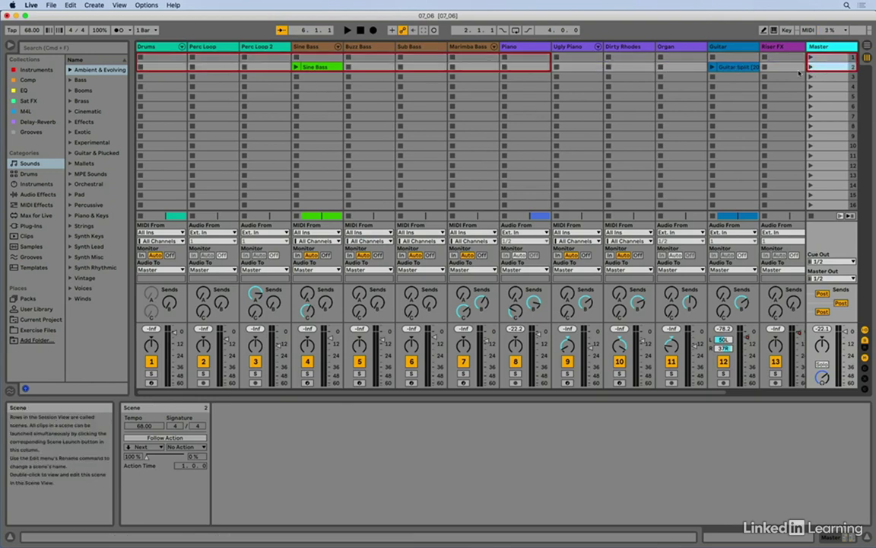
# - Loop from the Verse 1 locator to the next one and consolidate that time to a new scene
pyautogui.press('Tab')
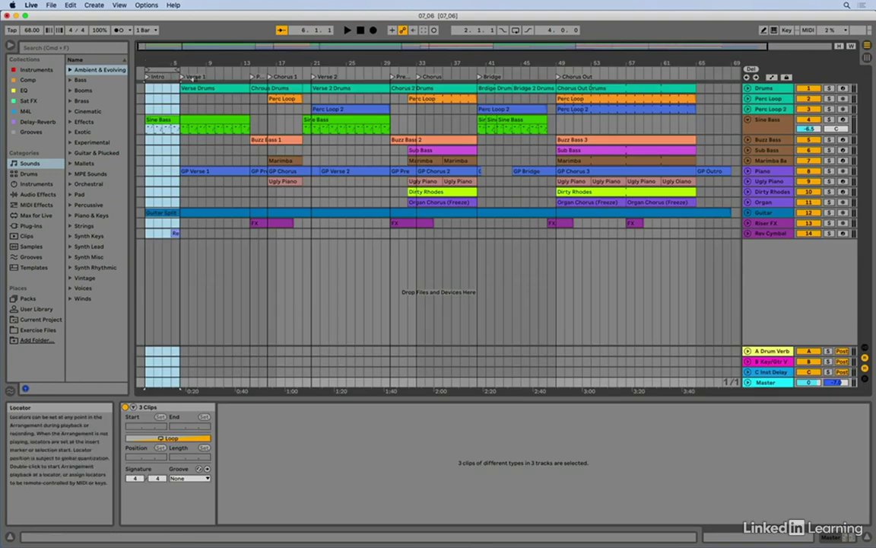
pyautogui.rightClick(181, 78)
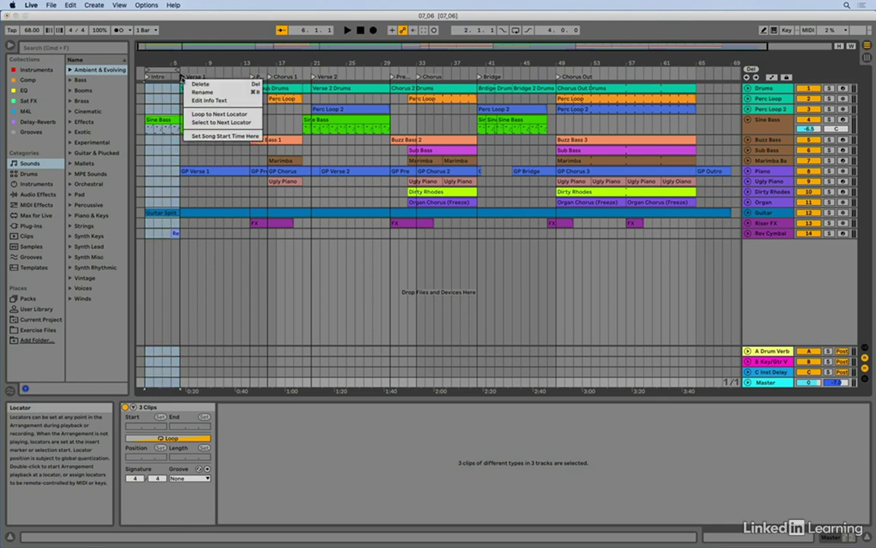
pyautogui.click(208, 115)
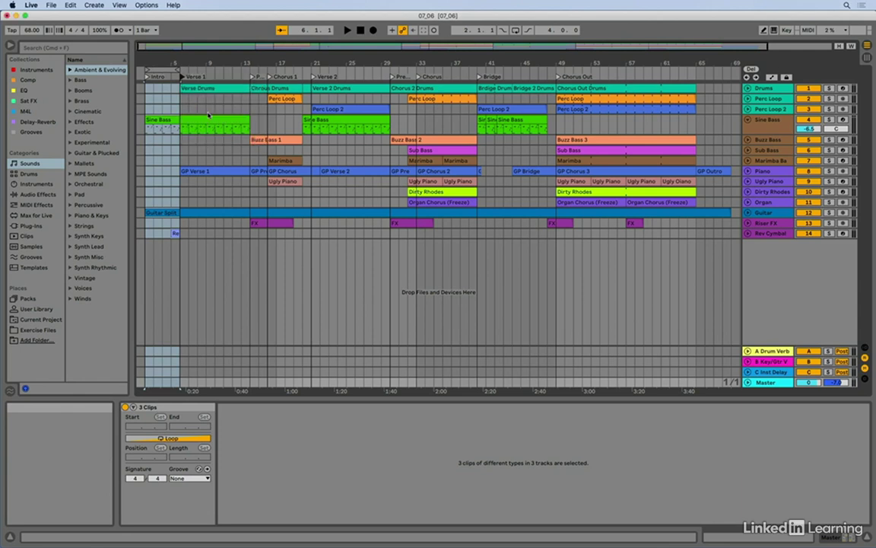
pyautogui.click(216, 69)
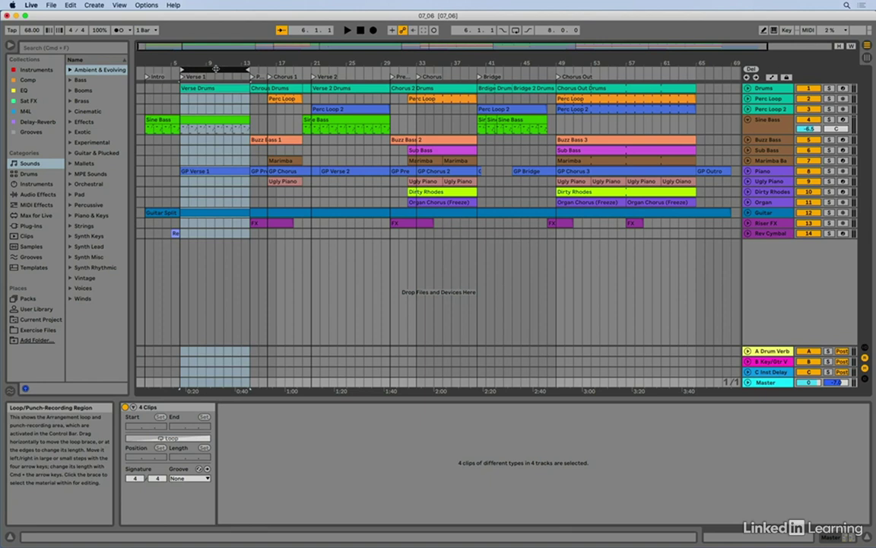
pyautogui.rightClick(216, 68)
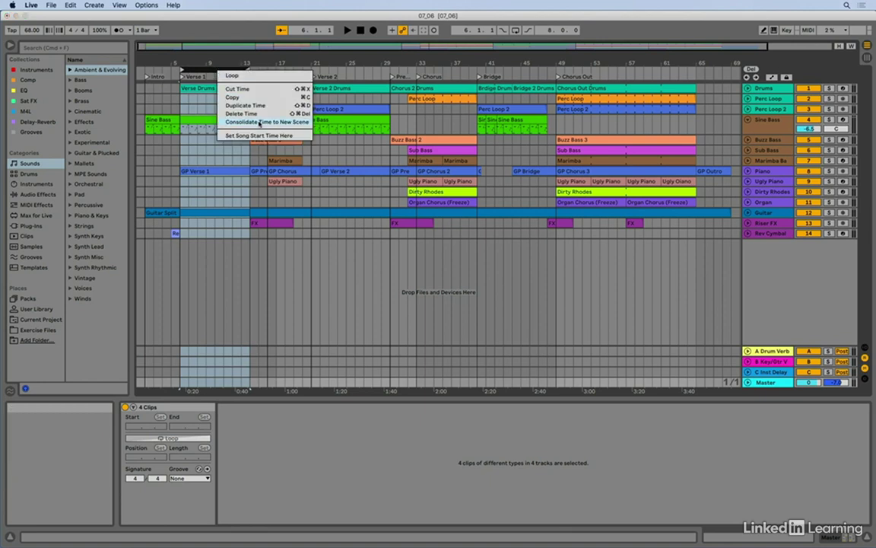
pyautogui.click(259, 121)
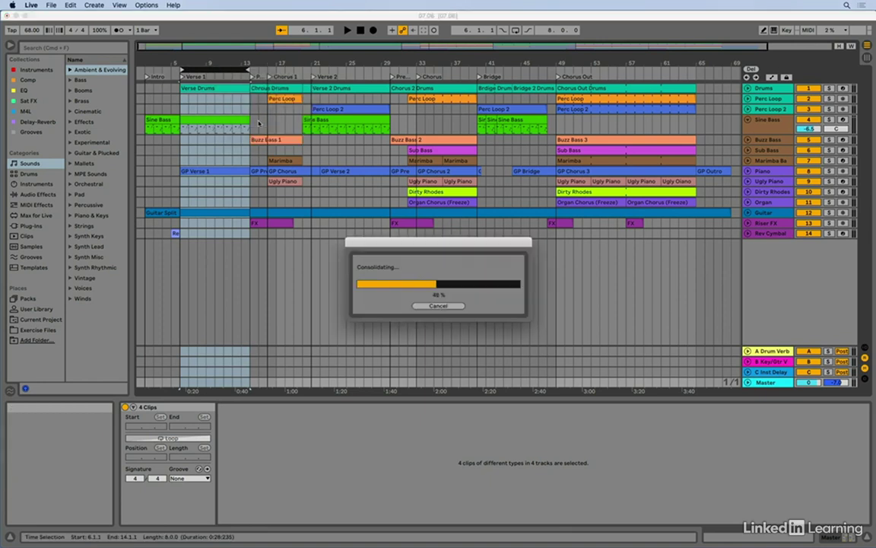
pyautogui.press('Tab')
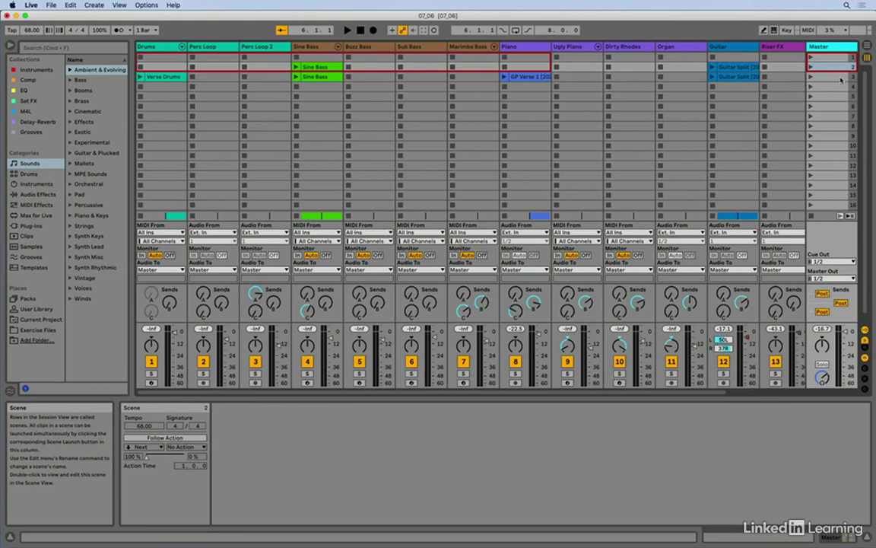
# - Loop the Pre locator section, bars 14–16, and consolidate it into a new scene
pyautogui.press('Tab')
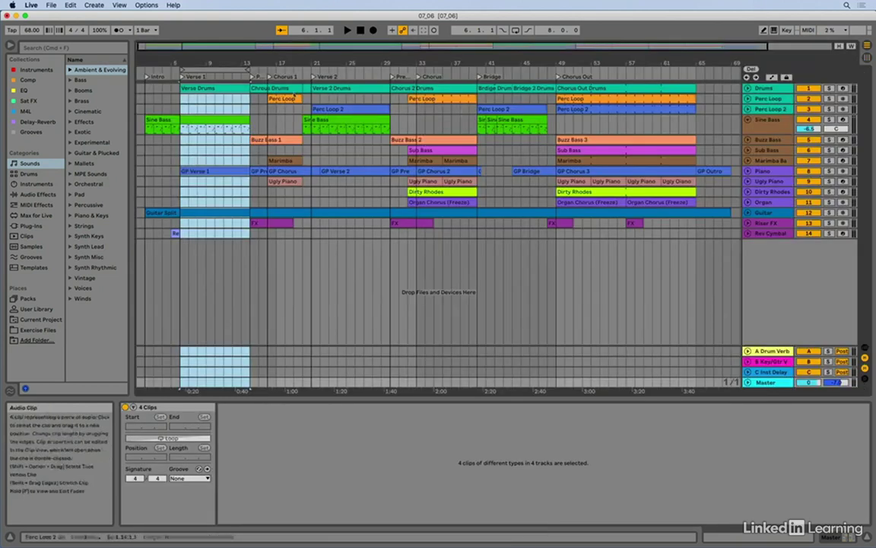
pyautogui.click(252, 76)
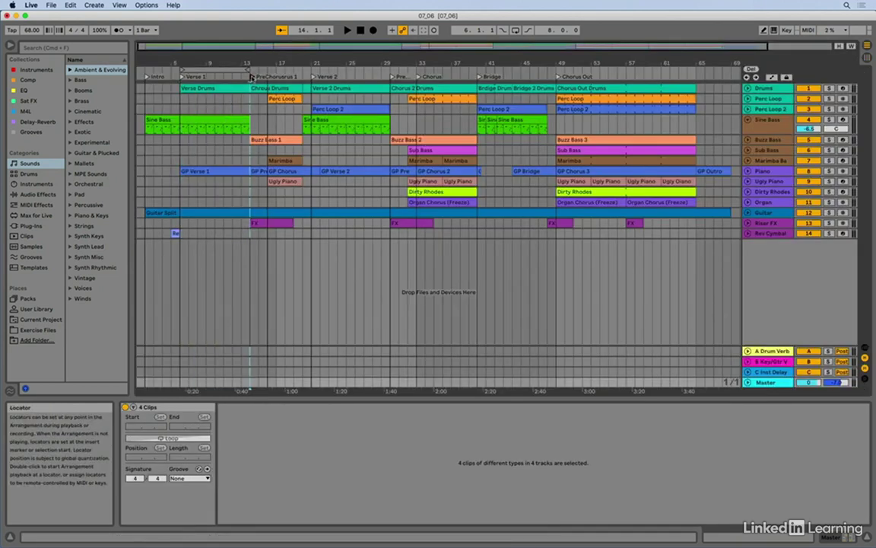
pyautogui.rightClick(252, 77)
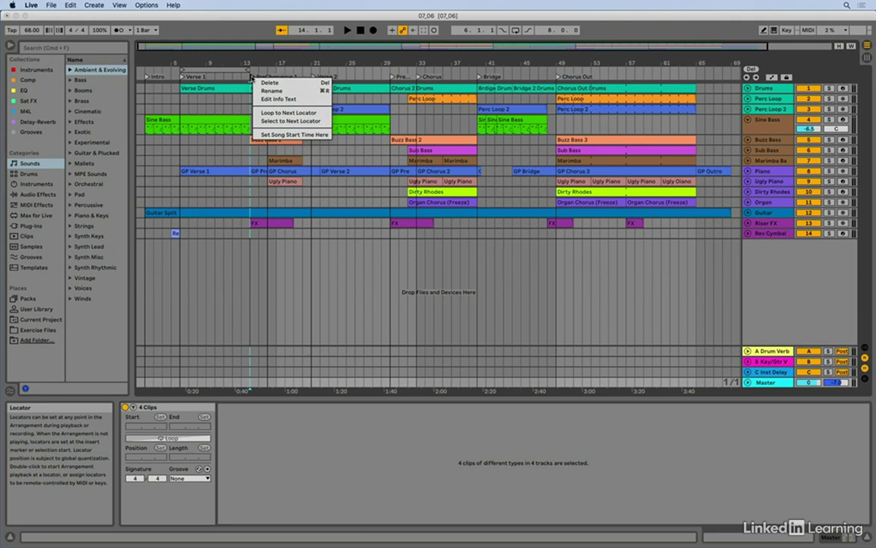
pyautogui.click(279, 112)
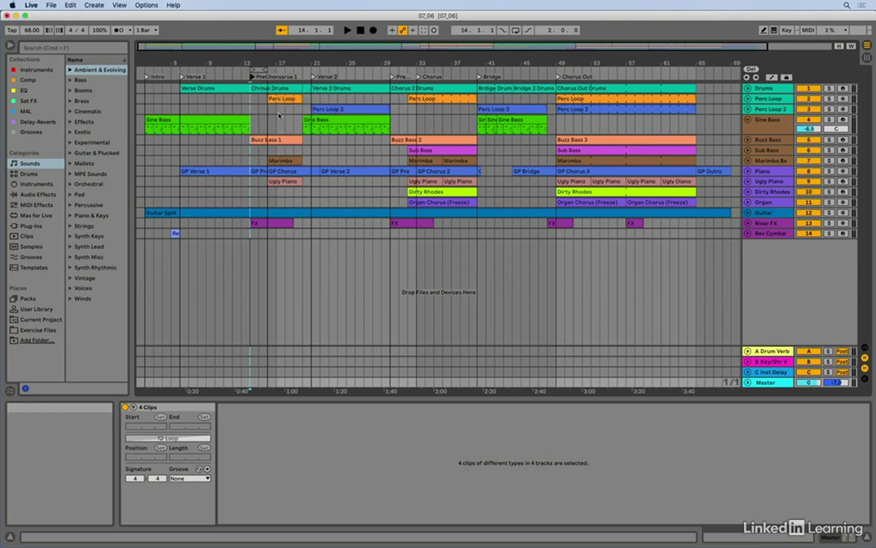
pyautogui.click(259, 70)
pyautogui.rightClick(259, 70)
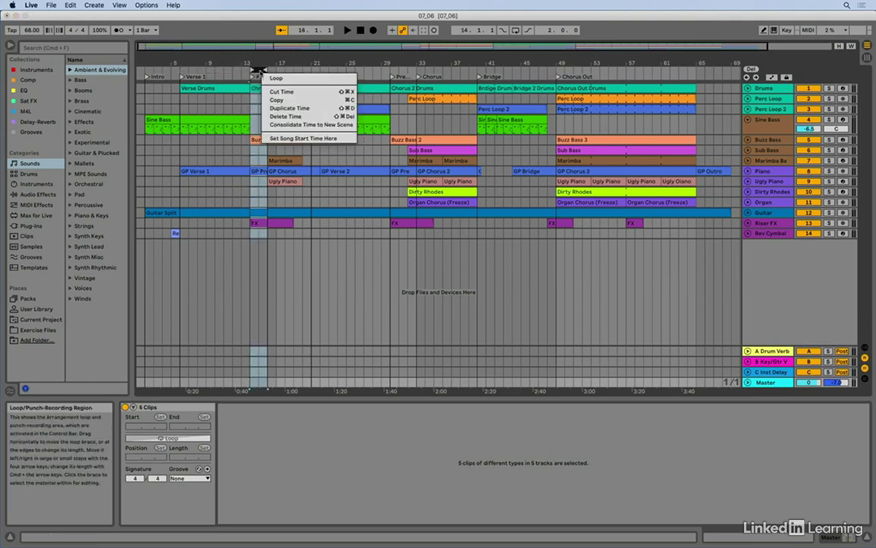
pyautogui.click(268, 124)
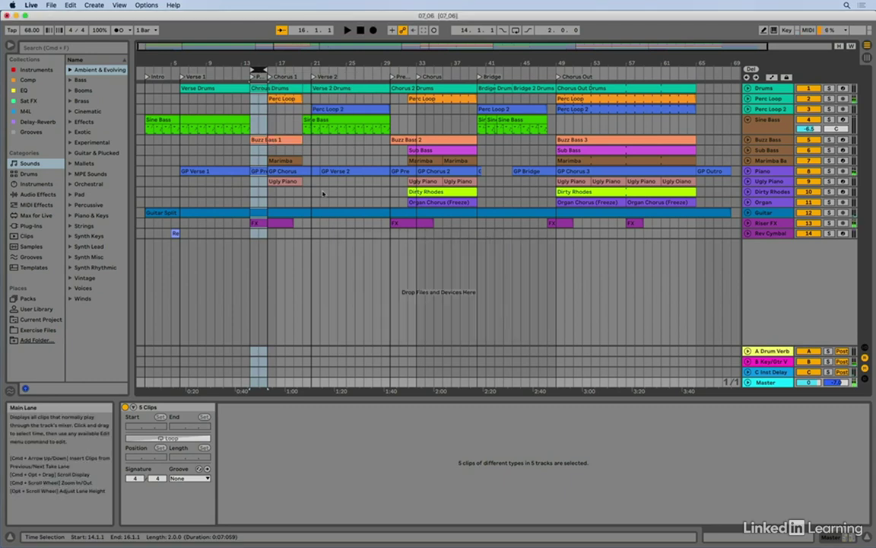
# - Rename the second, third and fourth scenes Intro, Verse 1 and PC
pyautogui.press('Tab')
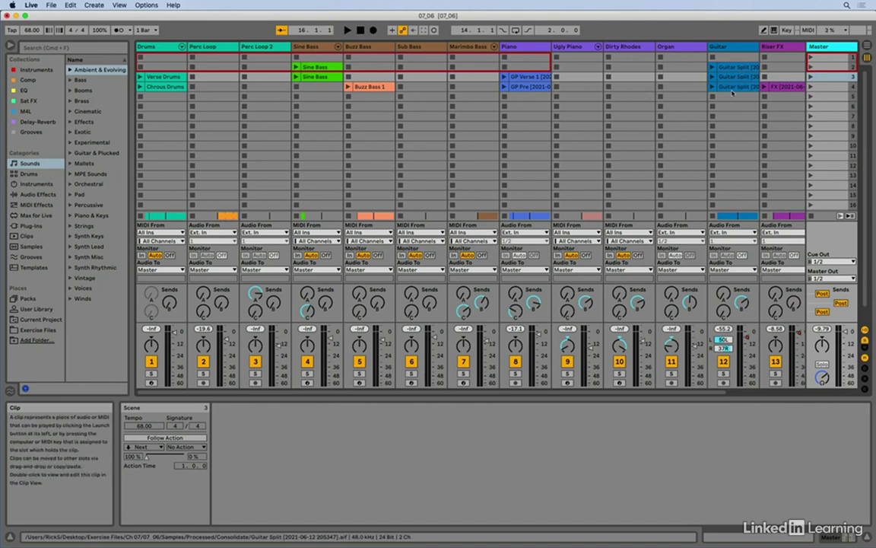
pyautogui.click(832, 70)
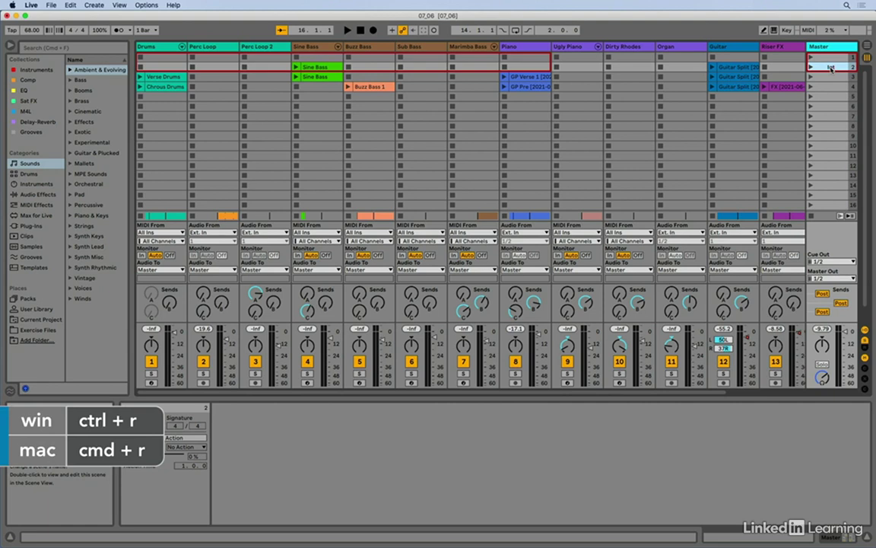
pyautogui.write('Intro')
pyautogui.press('Tab')
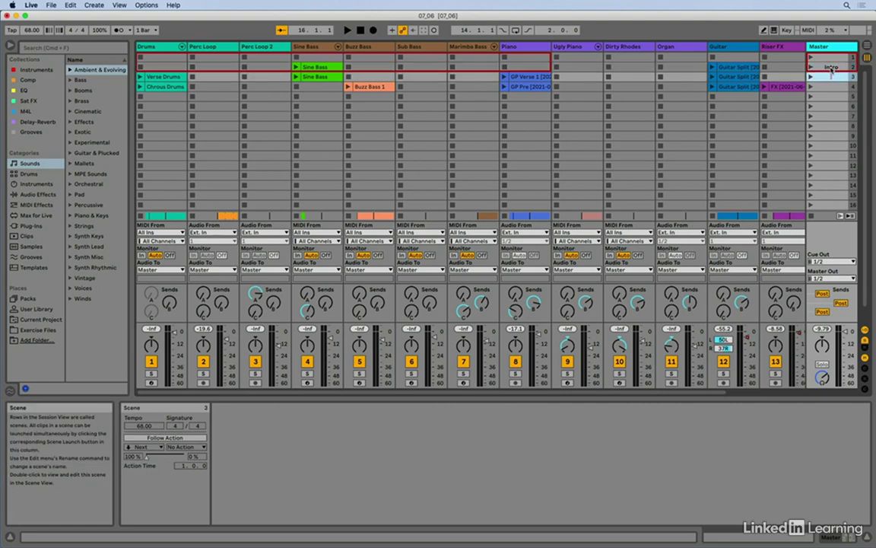
pyautogui.write('Verse 1')
pyautogui.press('Tab')
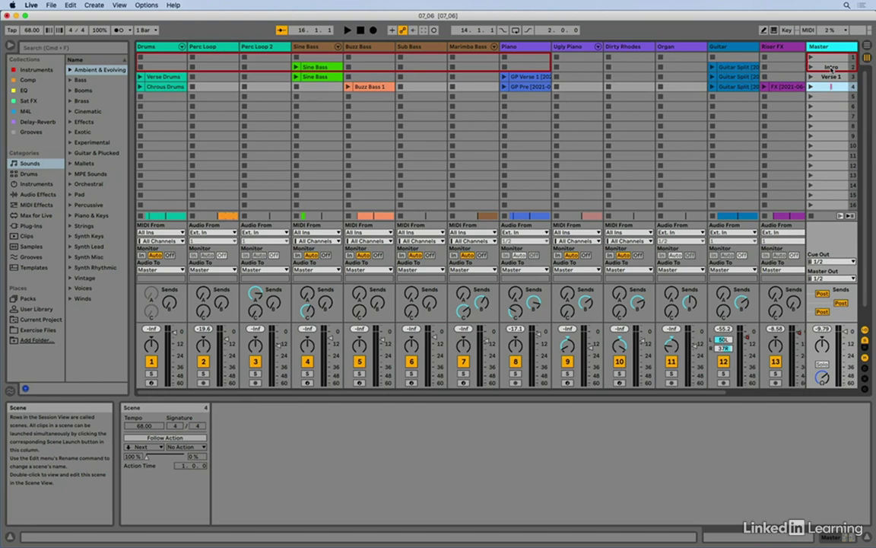
pyautogui.write('PC')
pyautogui.press('Return')
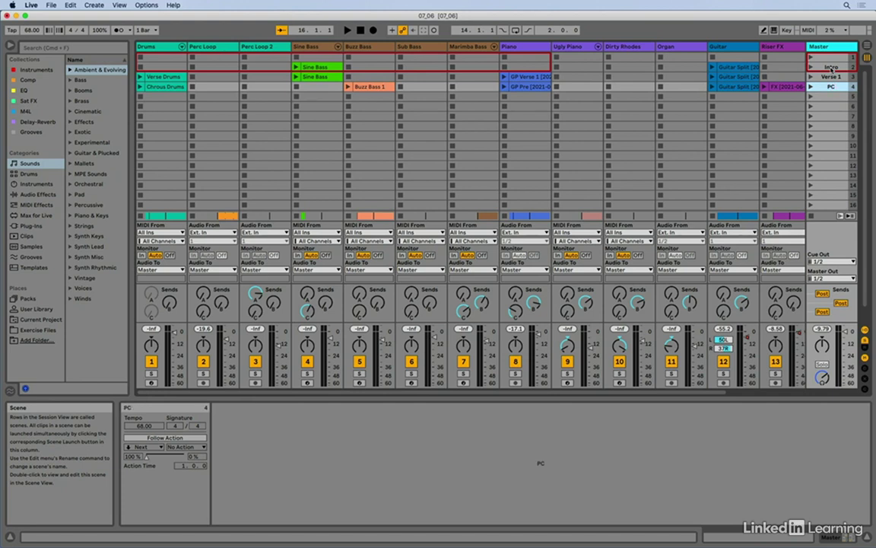